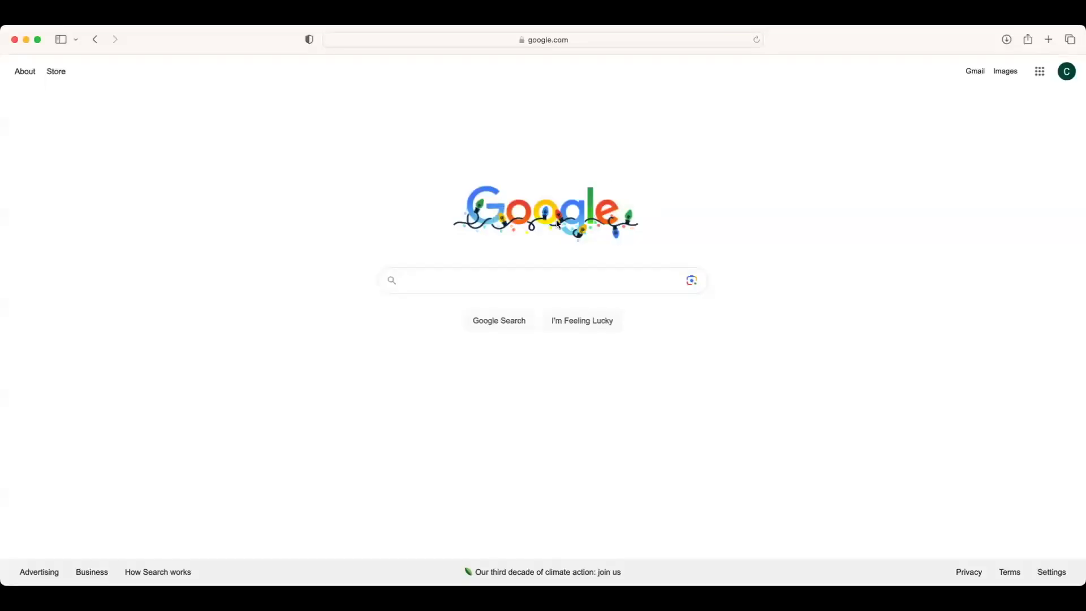
Load the GDC Data Portal at portal.gdc.cancer and go to its Analysis Center
{"action": "left_click", "coordinate": [642, 44]}
{"action": "type", "text": "port"}
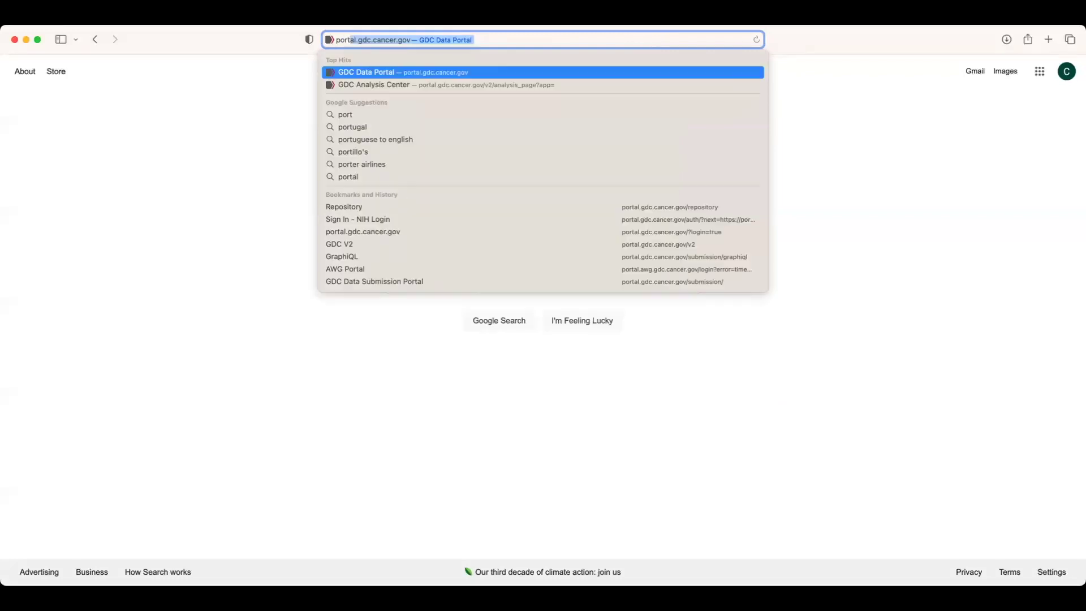
{"action": "type", "text": "al.gdc.cancer.gov"}
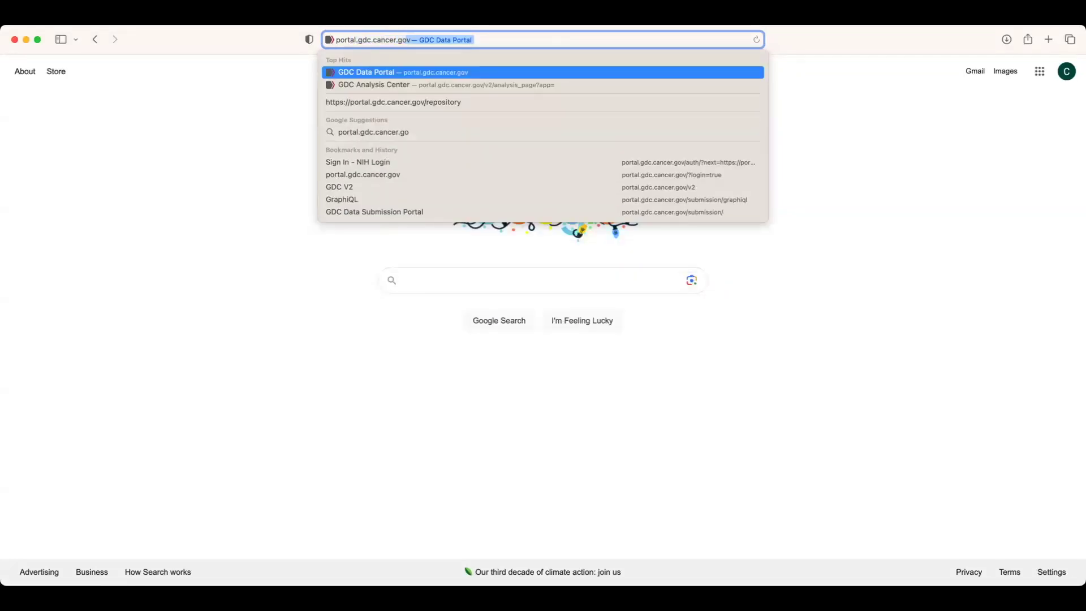
{"action": "key", "text": "Return"}
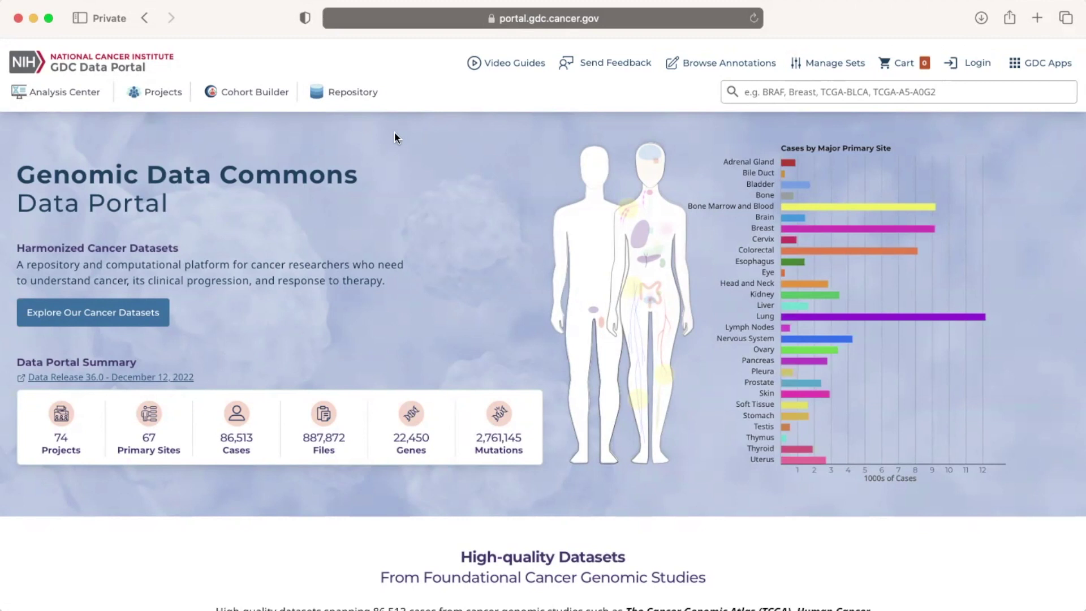
{"action": "left_click", "coordinate": [59, 95]}
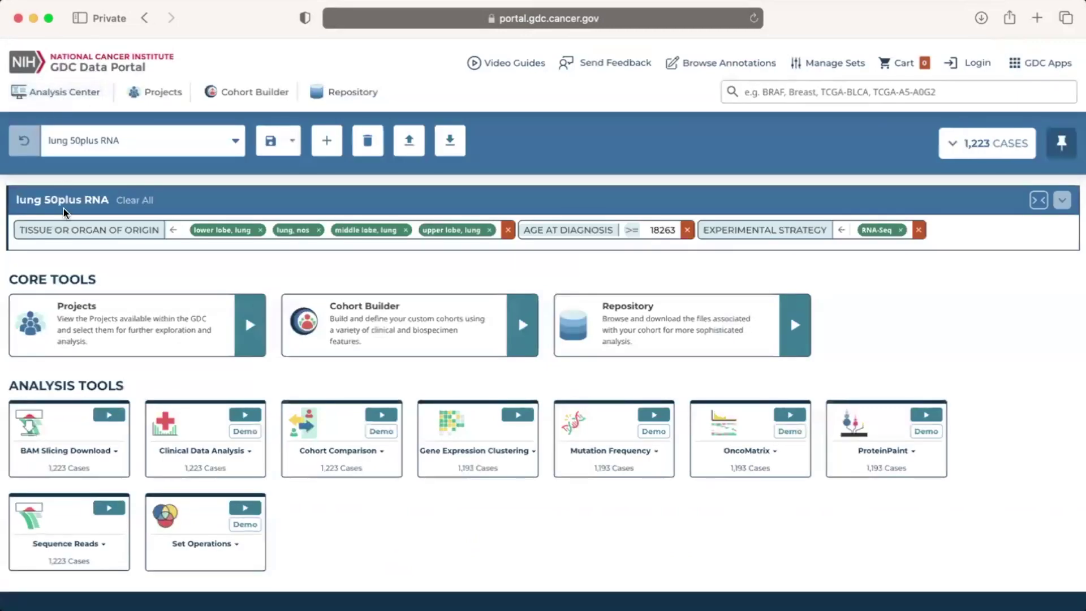
Scroll down the Analysis Center tools to reach the Cohort Comparison card
{"action": "scroll", "coordinate": [64, 210], "scroll_direction": "down", "scroll_amount": 3}
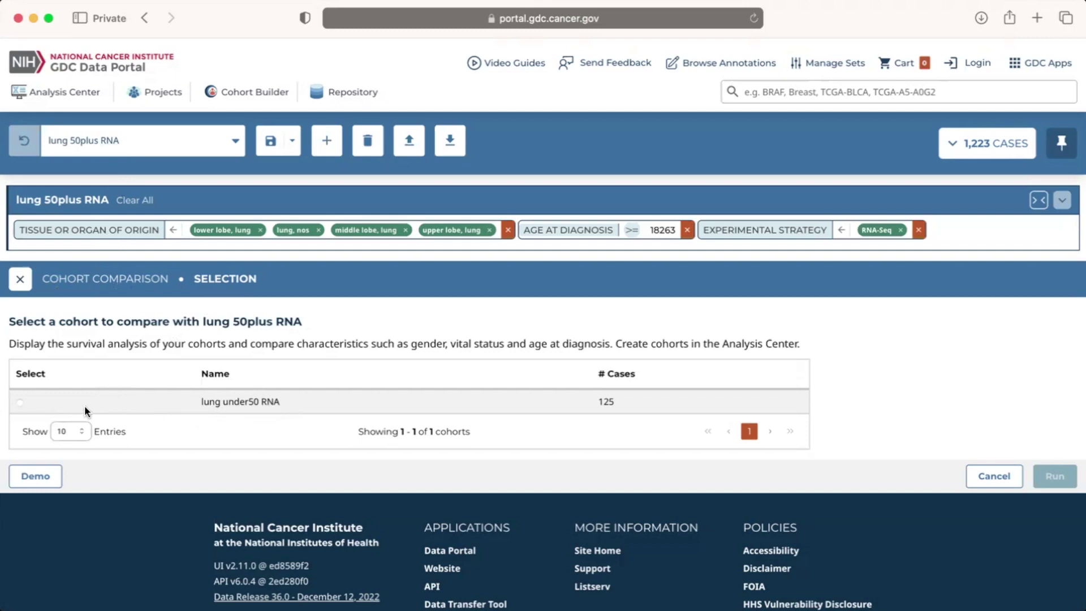
Pick lung under50 RNA as the second cohort and run the comparison against lung 50plus RNA
{"action": "left_click", "coordinate": [19, 402]}
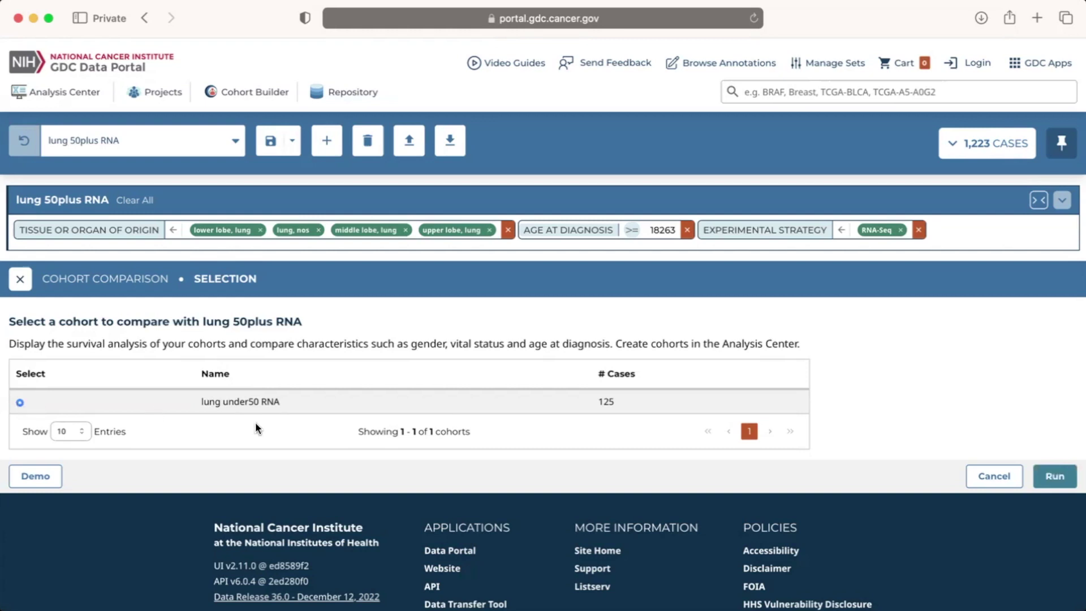
{"action": "left_click", "coordinate": [1055, 478]}
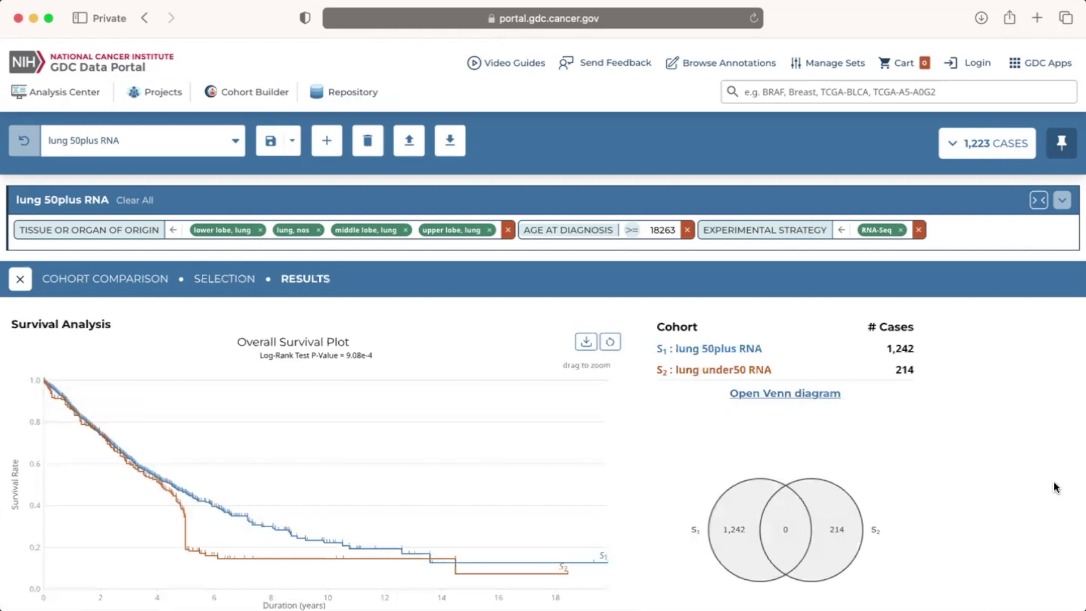
Scroll to the survival plot and zoom it into roughly 3.6–5.5 years
{"action": "scroll", "coordinate": [1053, 480], "scroll_direction": "down", "scroll_amount": 3}
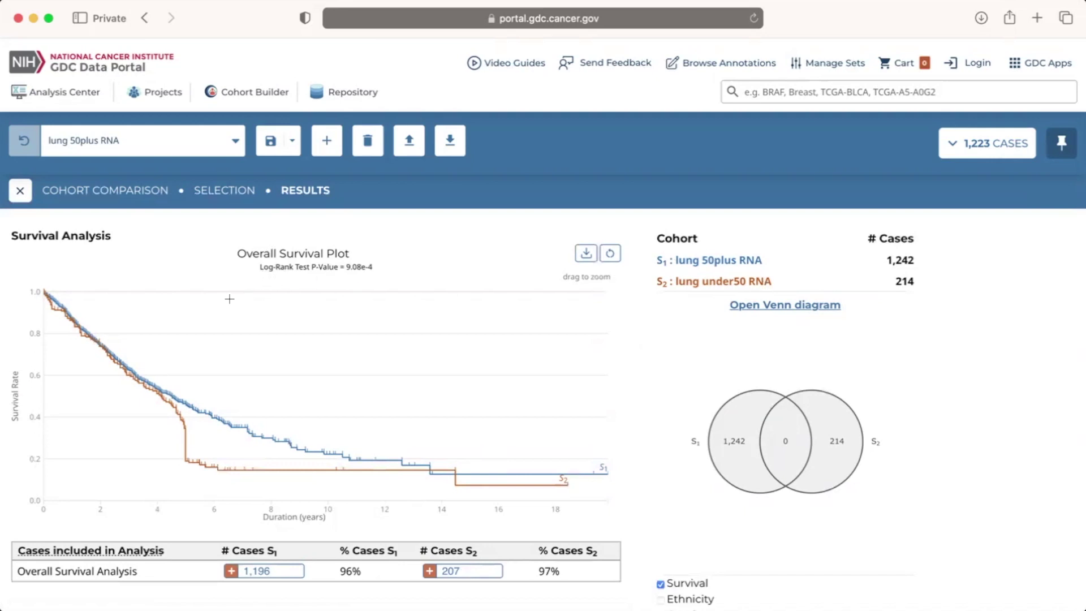
{"action": "left_click_drag", "start_coordinate": [145, 365], "coordinate": [202, 393]}
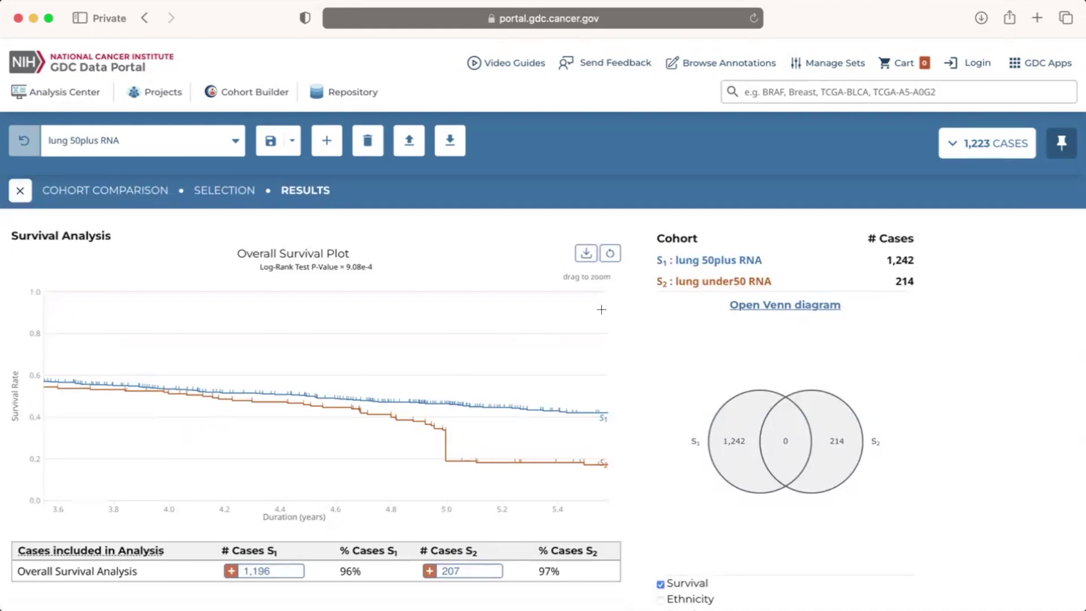
Reset the survival plot zoom back to its full 0–18 year range
{"action": "left_click", "coordinate": [611, 254]}
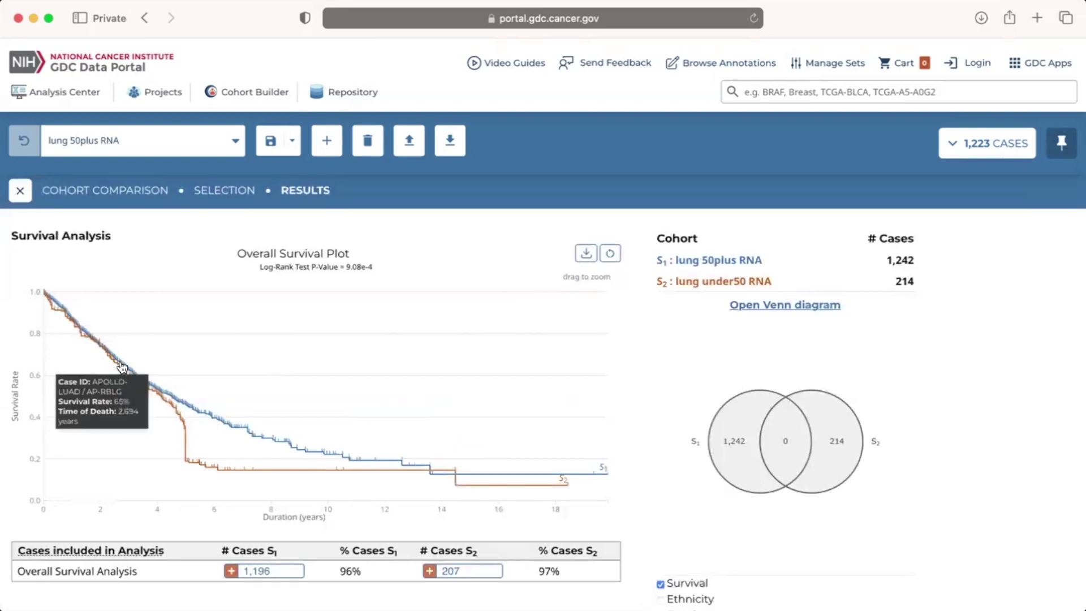
{"action": "mouse_move", "coordinate": [117, 363]}
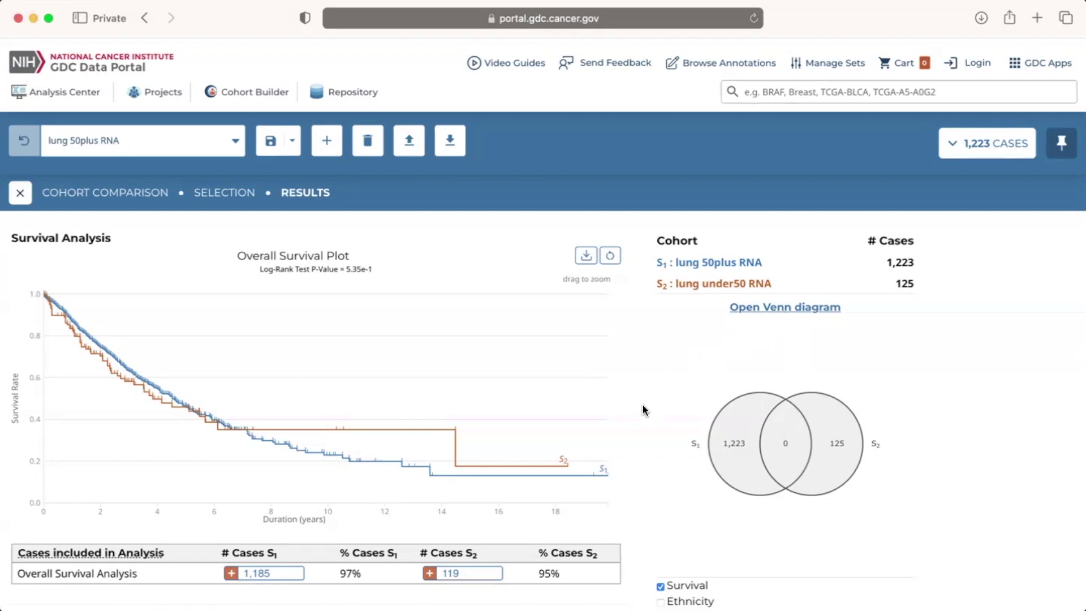
{"action": "scroll", "coordinate": [635, 414], "scroll_direction": "down", "scroll_amount": 10}
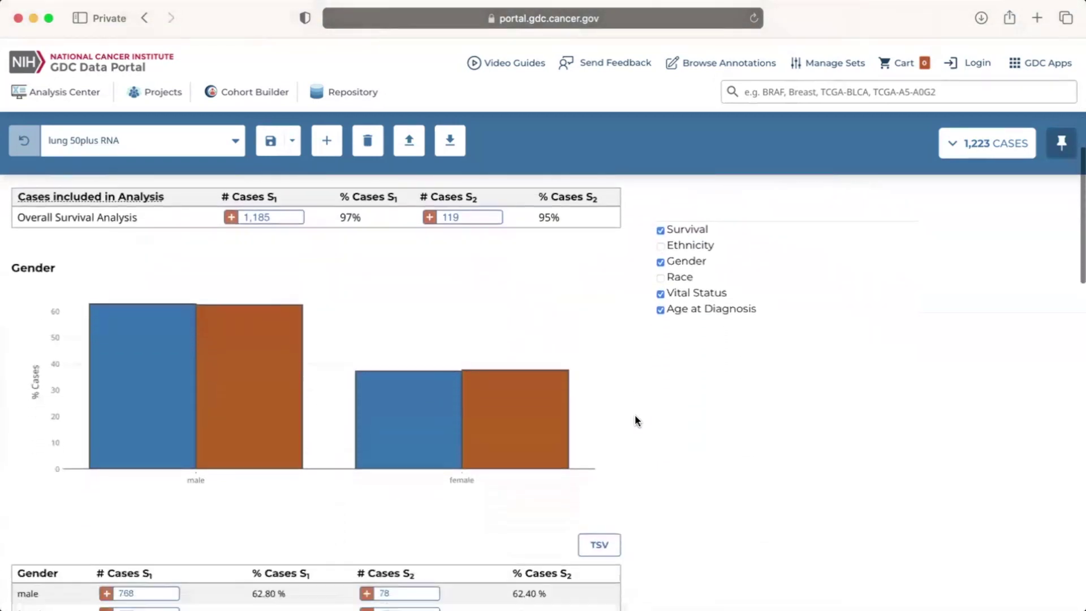
{"action": "scroll", "coordinate": [634, 414], "scroll_direction": "down", "scroll_amount": 2}
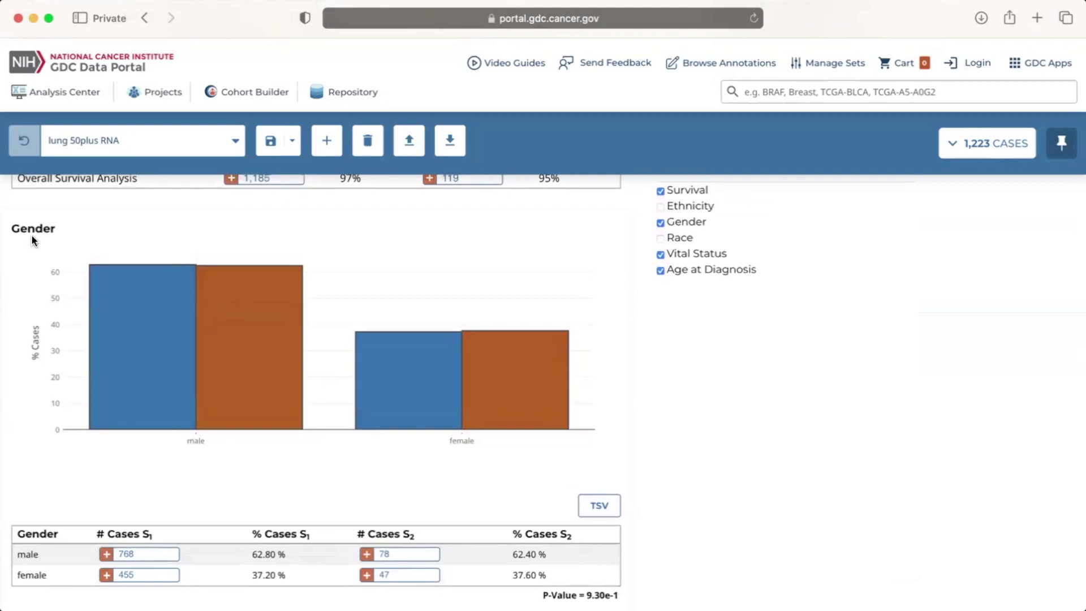
{"action": "scroll", "coordinate": [31, 237], "scroll_direction": "down", "scroll_amount": 12}
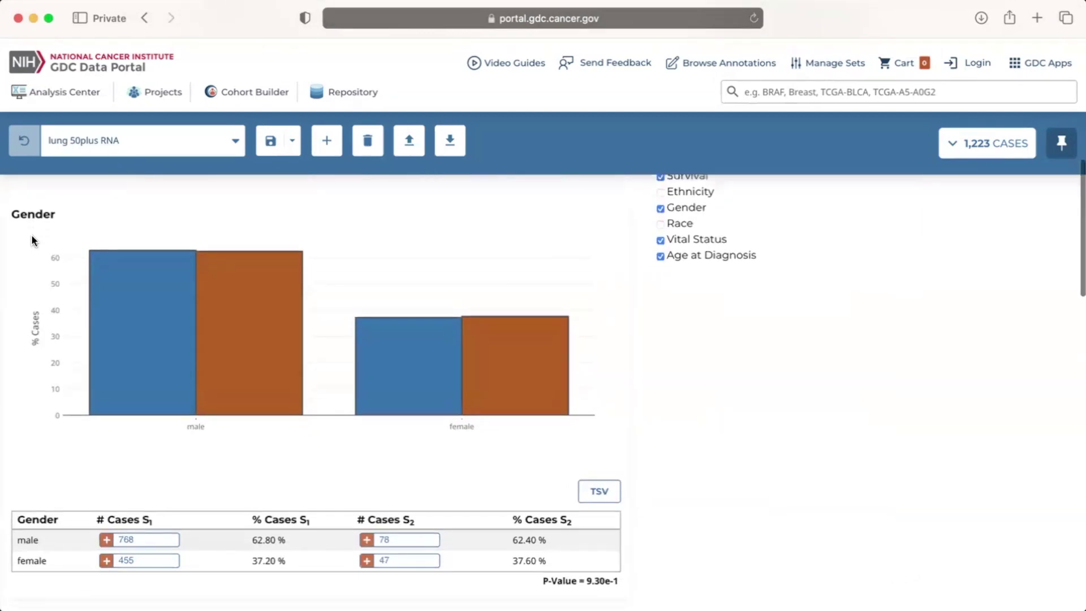
{"action": "scroll", "coordinate": [31, 235], "scroll_direction": "down", "scroll_amount": 15}
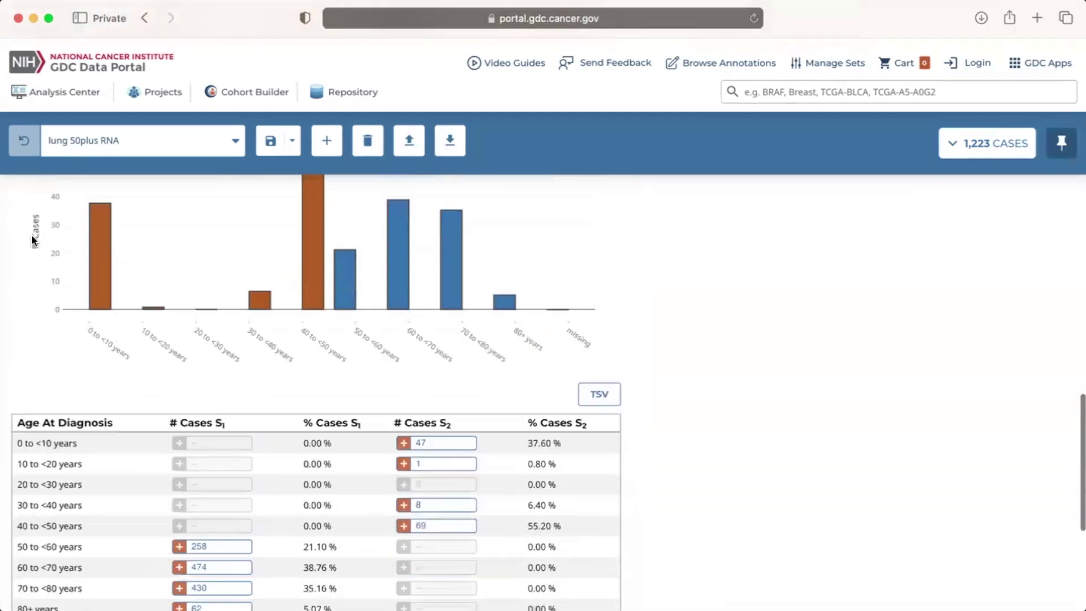
{"action": "scroll", "coordinate": [43, 215], "scroll_direction": "up", "scroll_amount": 3}
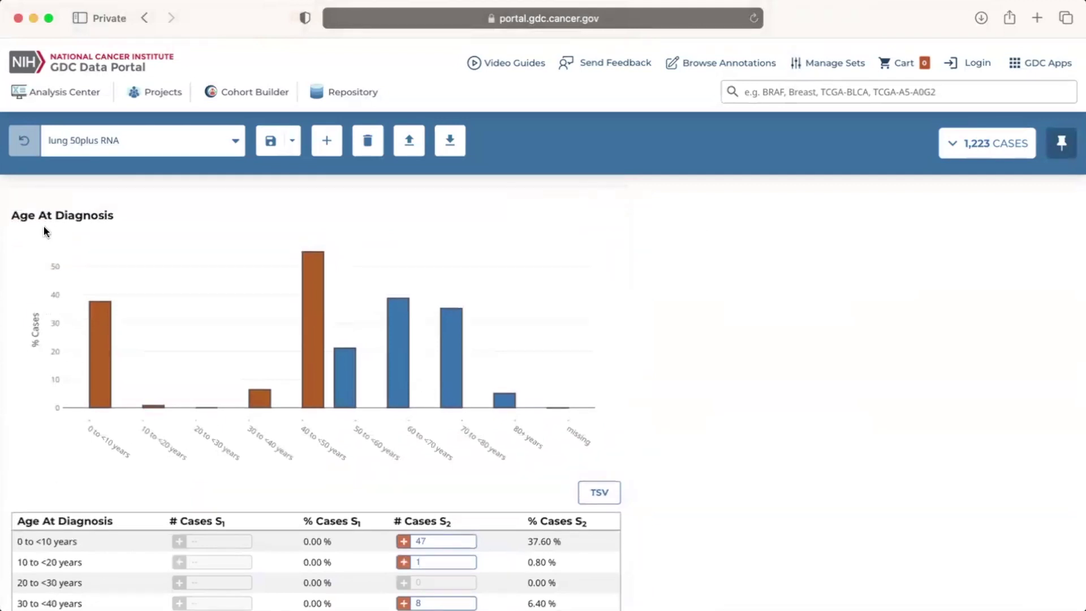
{"action": "scroll", "coordinate": [43, 225], "scroll_direction": "up", "scroll_amount": 15}
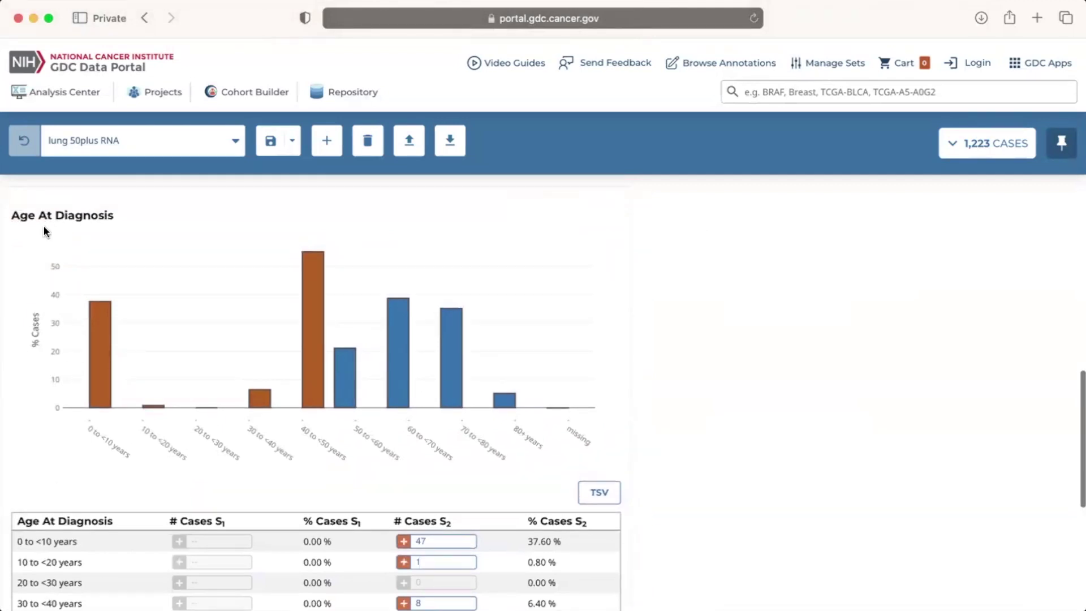
{"action": "scroll", "coordinate": [43, 225], "scroll_direction": "up", "scroll_amount": 5}
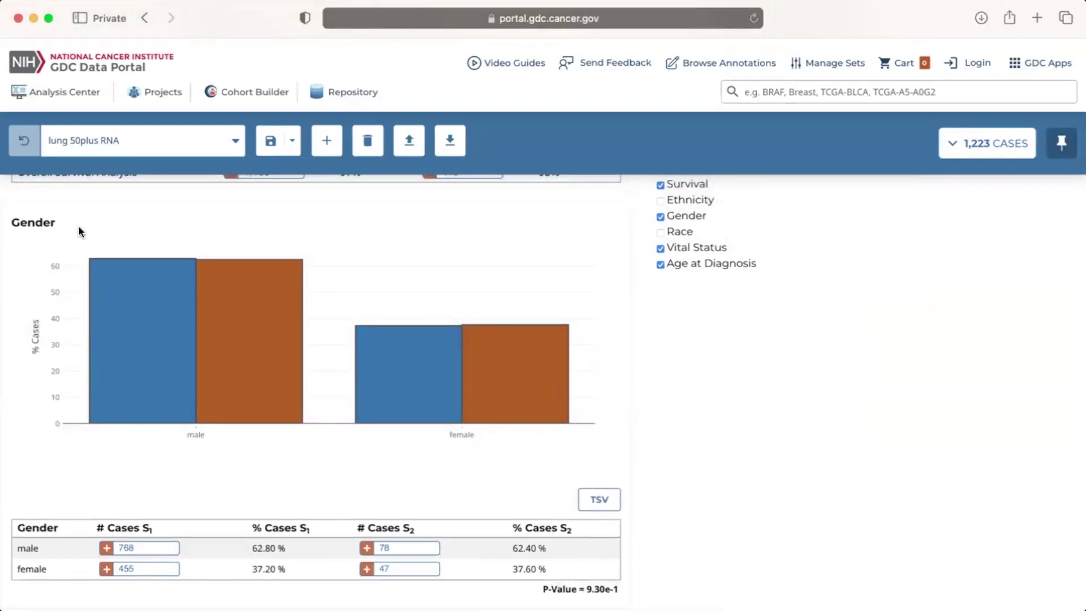
{"action": "mouse_move", "coordinate": [116, 274]}
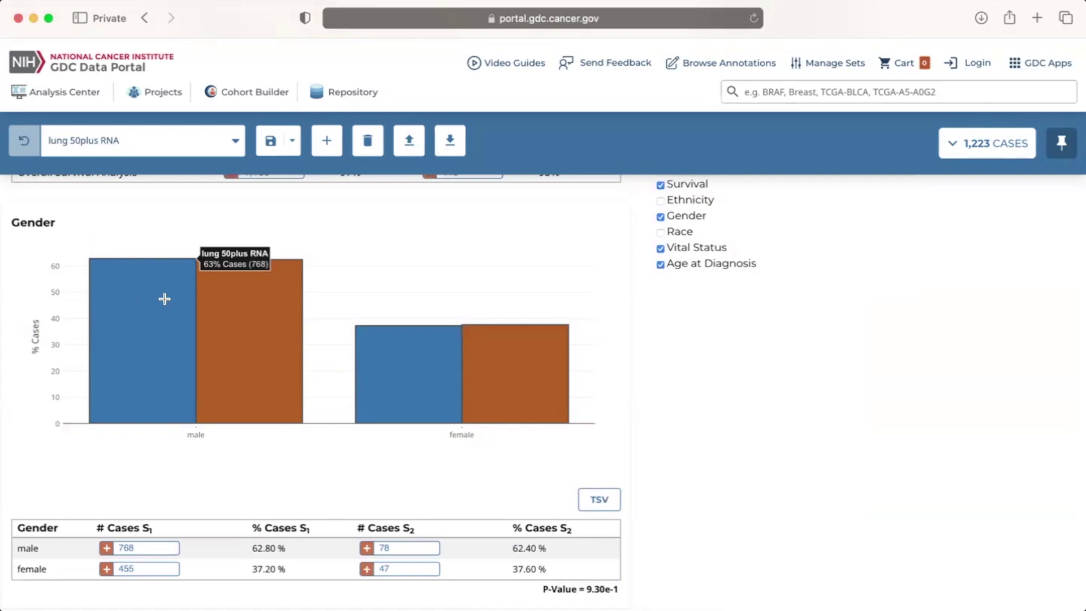
{"action": "mouse_move", "coordinate": [237, 320]}
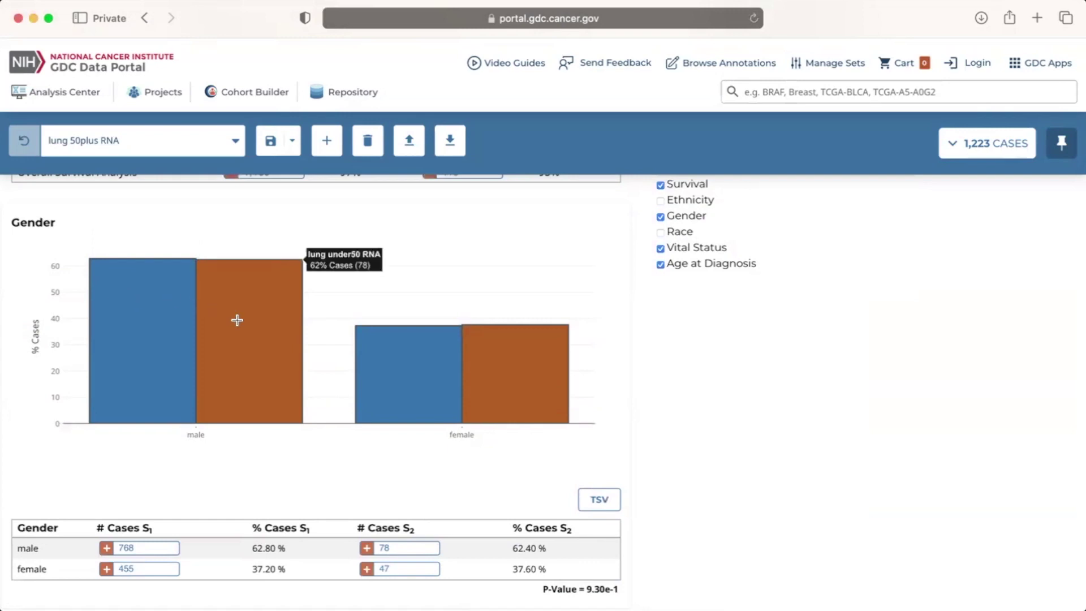
{"action": "mouse_move", "coordinate": [498, 356]}
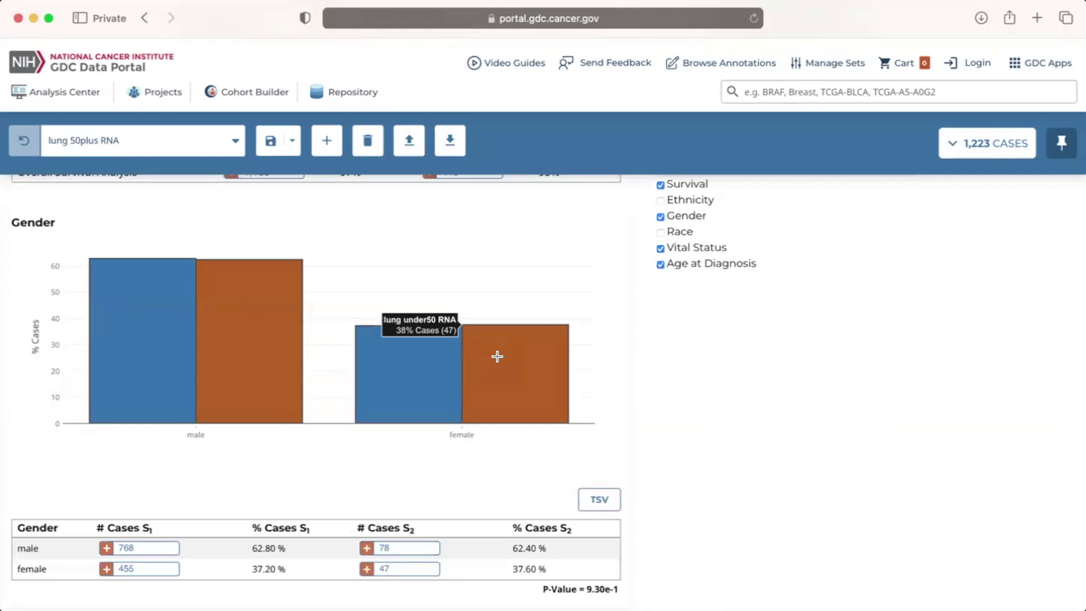
{"action": "mouse_move", "coordinate": [411, 365]}
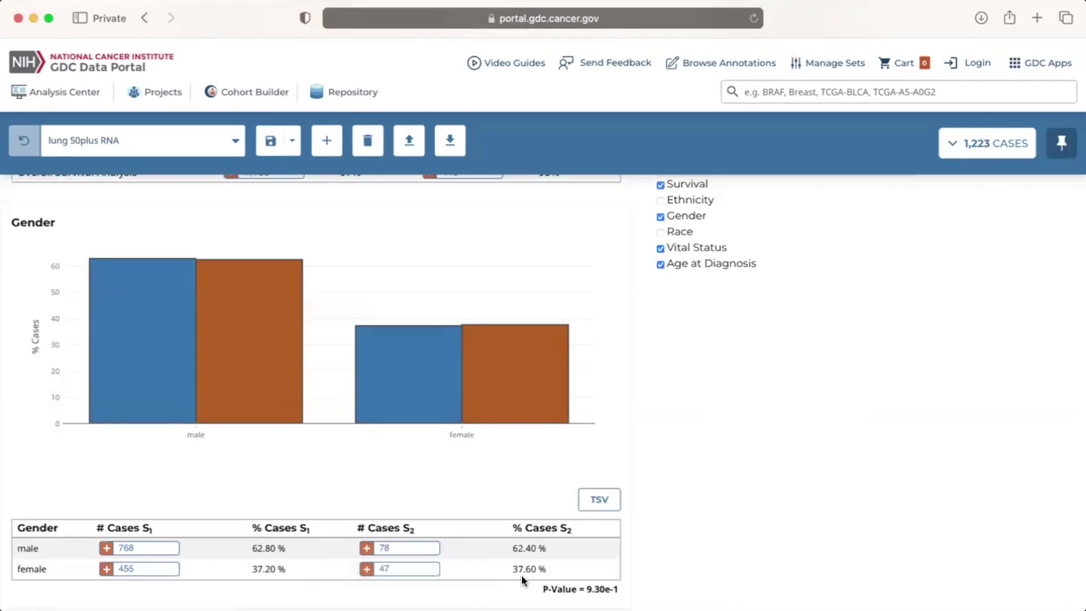
{"action": "mouse_move", "coordinate": [521, 575]}
{"action": "scroll", "coordinate": [669, 555], "scroll_direction": "up", "scroll_amount": 5}
Scroll through the comparison results and tick Age at Diagnosis to include it
{"action": "scroll", "coordinate": [669, 561], "scroll_direction": "up", "scroll_amount": 1}
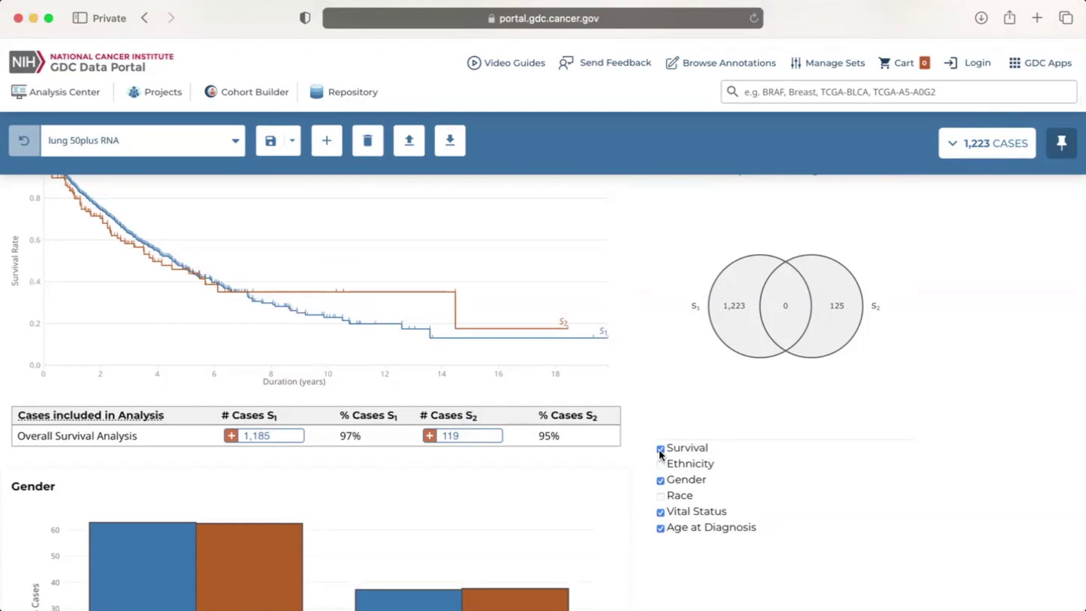
{"action": "scroll", "coordinate": [648, 469], "scroll_direction": "down", "scroll_amount": 15}
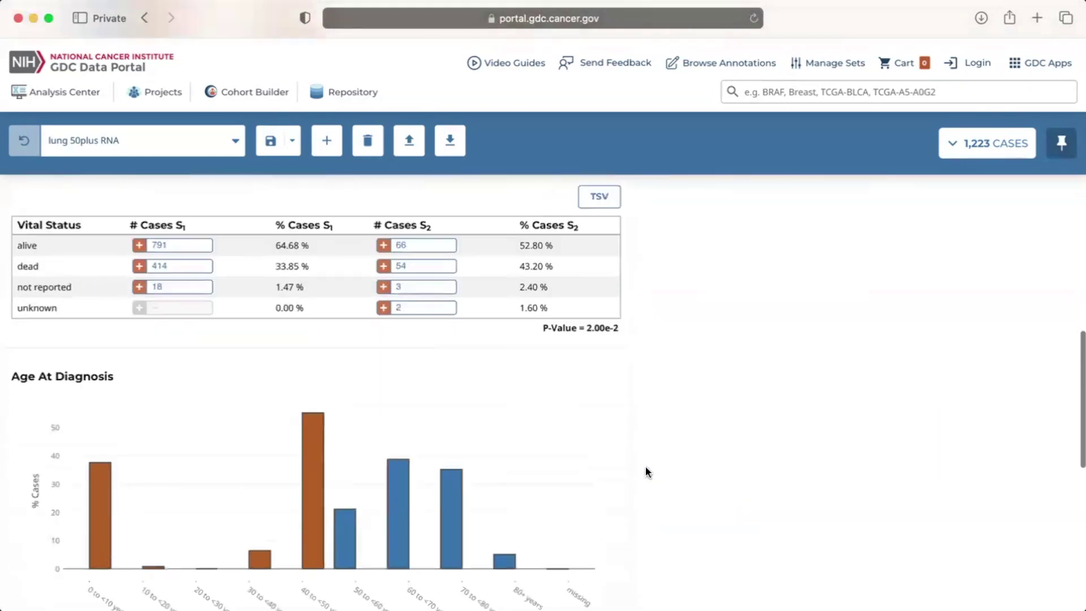
{"action": "scroll", "coordinate": [646, 467], "scroll_direction": "down", "scroll_amount": 1}
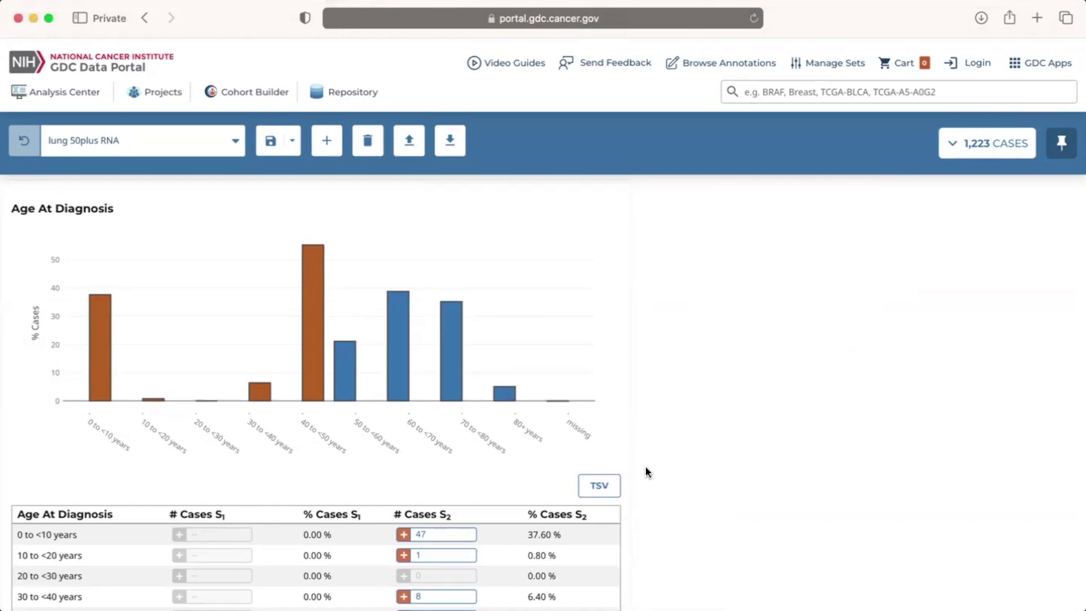
{"action": "scroll", "coordinate": [647, 471], "scroll_direction": "up", "scroll_amount": 15}
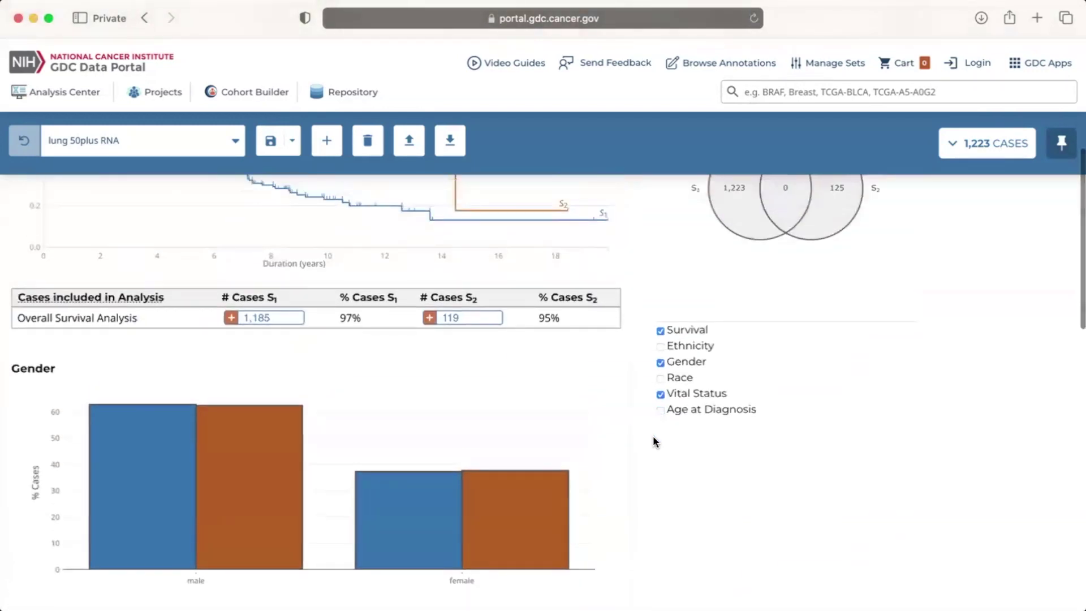
{"action": "scroll", "coordinate": [648, 469], "scroll_direction": "down", "scroll_amount": 15}
{"action": "scroll", "coordinate": [648, 472], "scroll_direction": "up", "scroll_amount": 15}
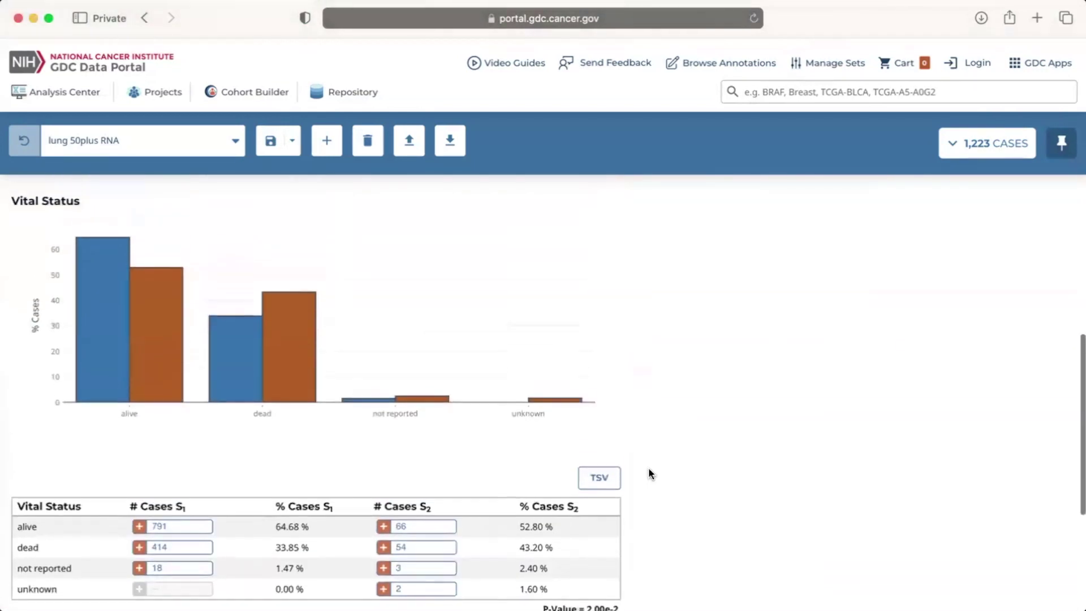
{"action": "scroll", "coordinate": [648, 472], "scroll_direction": "up", "scroll_amount": 5}
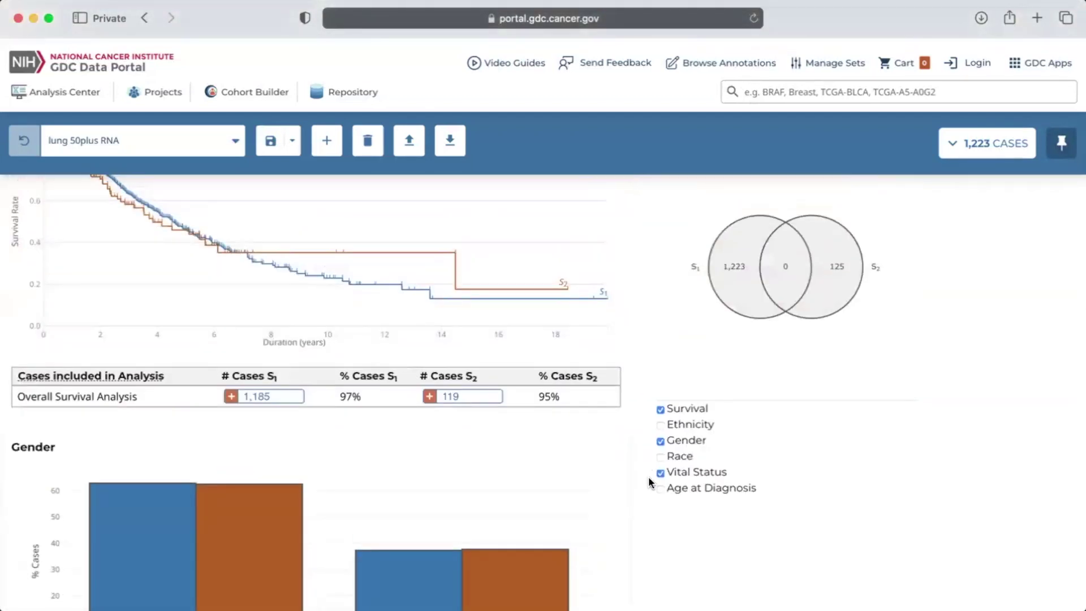
{"action": "left_click", "coordinate": [660, 488]}
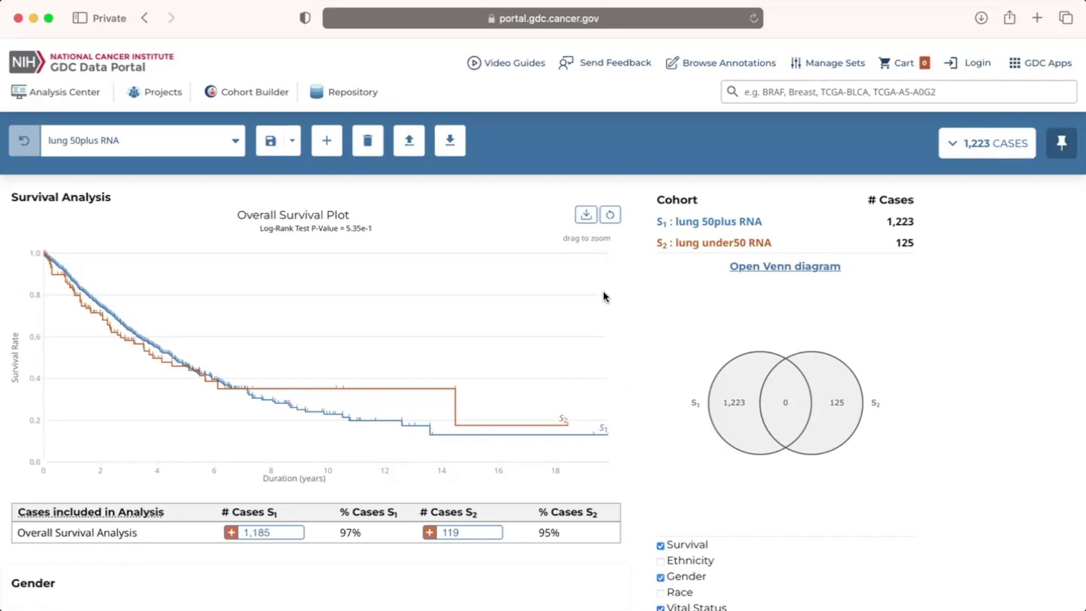
Download the survival plot data and the Gender comparison table as TSV files
{"action": "left_click", "coordinate": [586, 217]}
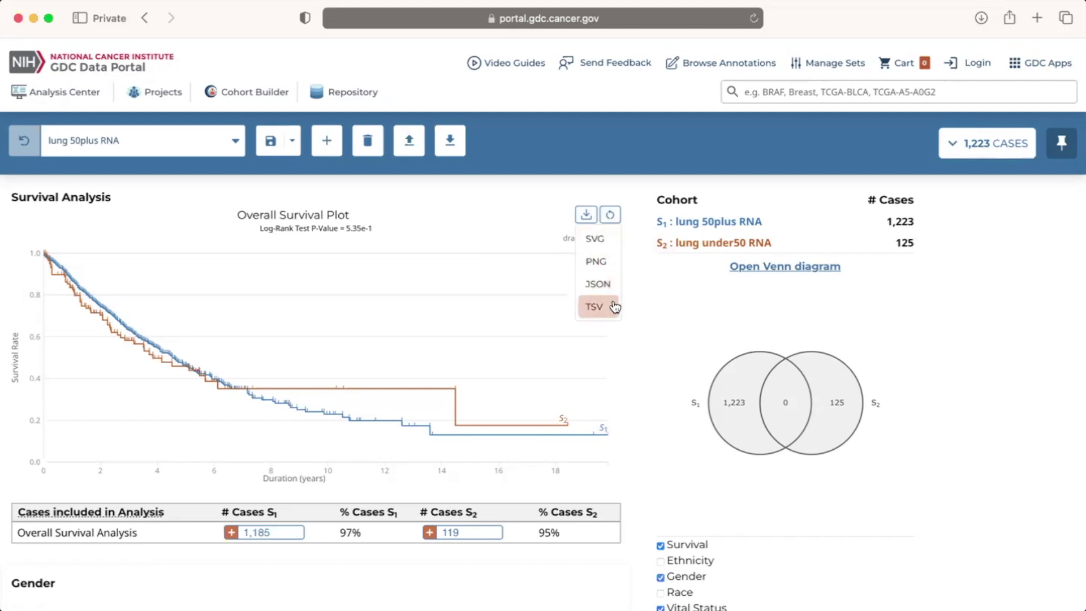
{"action": "left_click", "coordinate": [615, 307]}
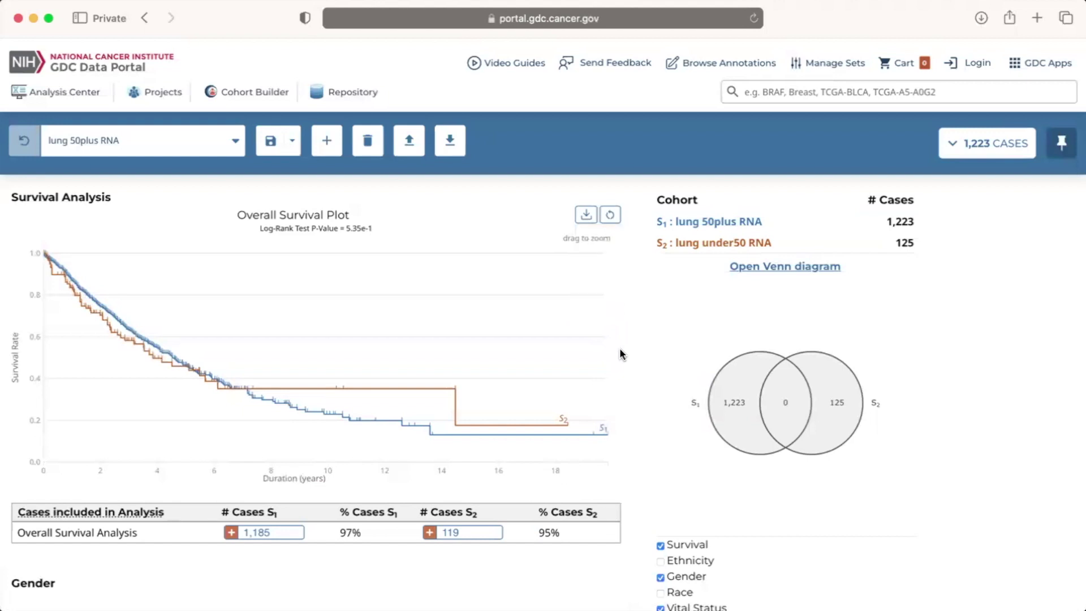
{"action": "scroll", "coordinate": [620, 347], "scroll_direction": "down", "scroll_amount": 6}
{"action": "scroll", "coordinate": [620, 354], "scroll_direction": "down", "scroll_amount": 1}
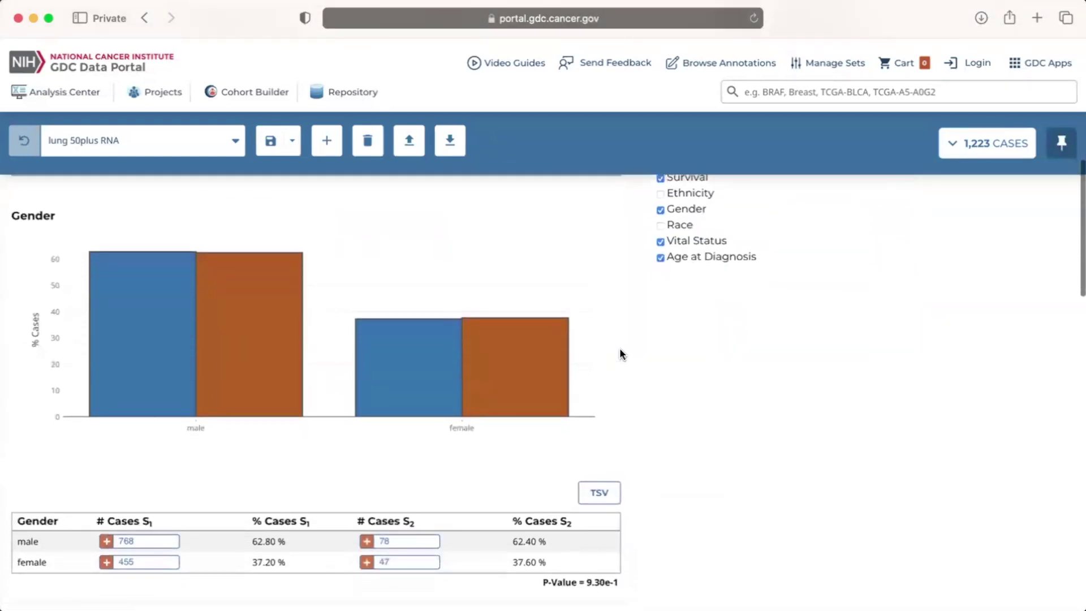
{"action": "left_click", "coordinate": [614, 494]}
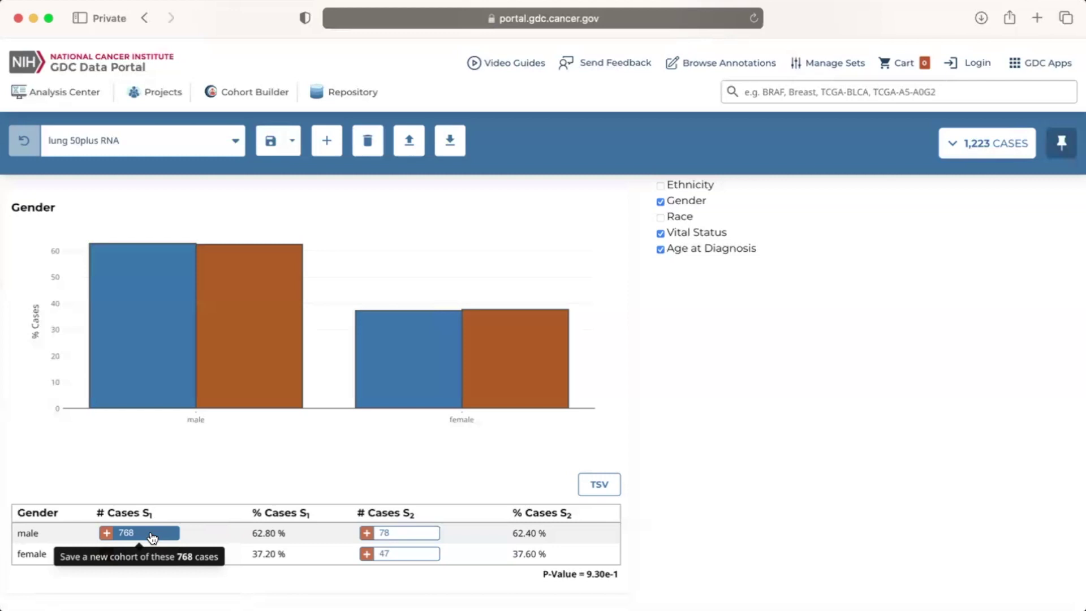
Start saving the 768 male cases from the Gender table as a new cohort
{"action": "left_click", "coordinate": [151, 535]}
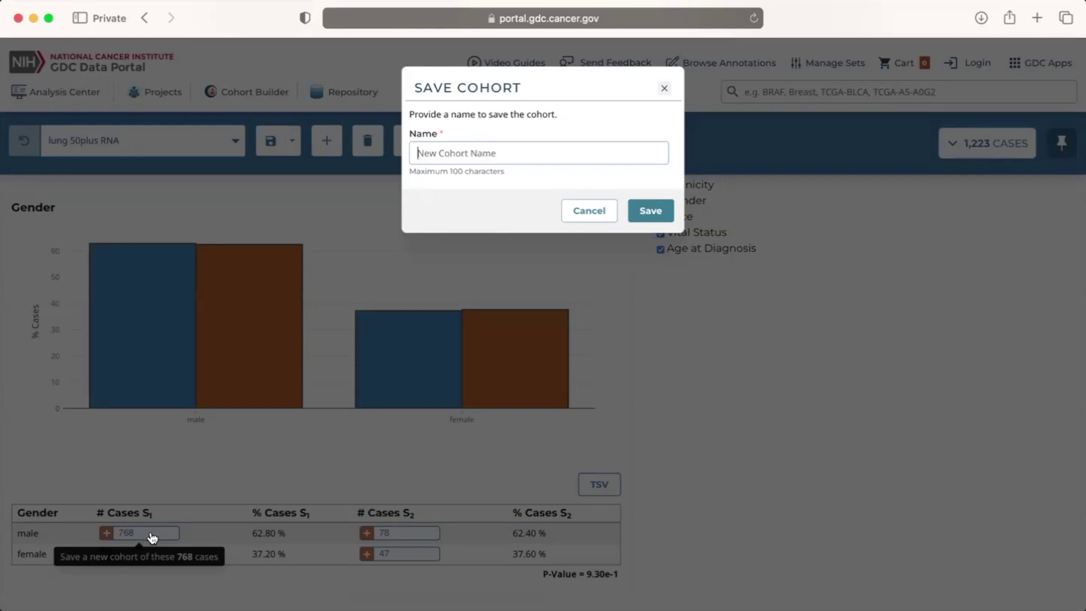
Name the new cohort 'Male lung 50plus RNA' and save it
{"action": "type", "text": "Male lung 50plus "}
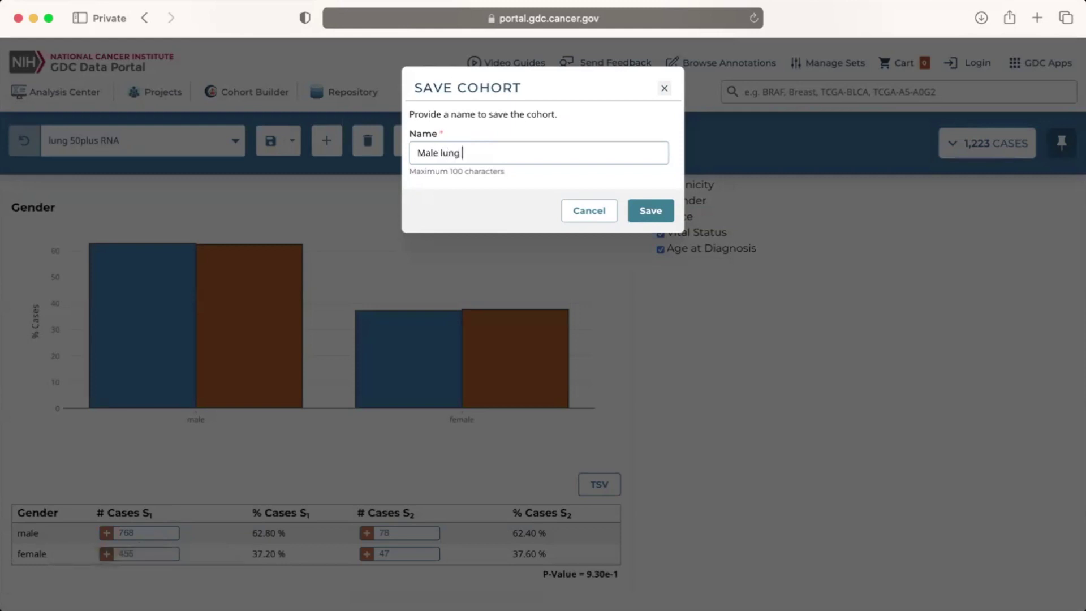
{"action": "type", "text": "RNA"}
{"action": "left_click", "coordinate": [656, 219]}
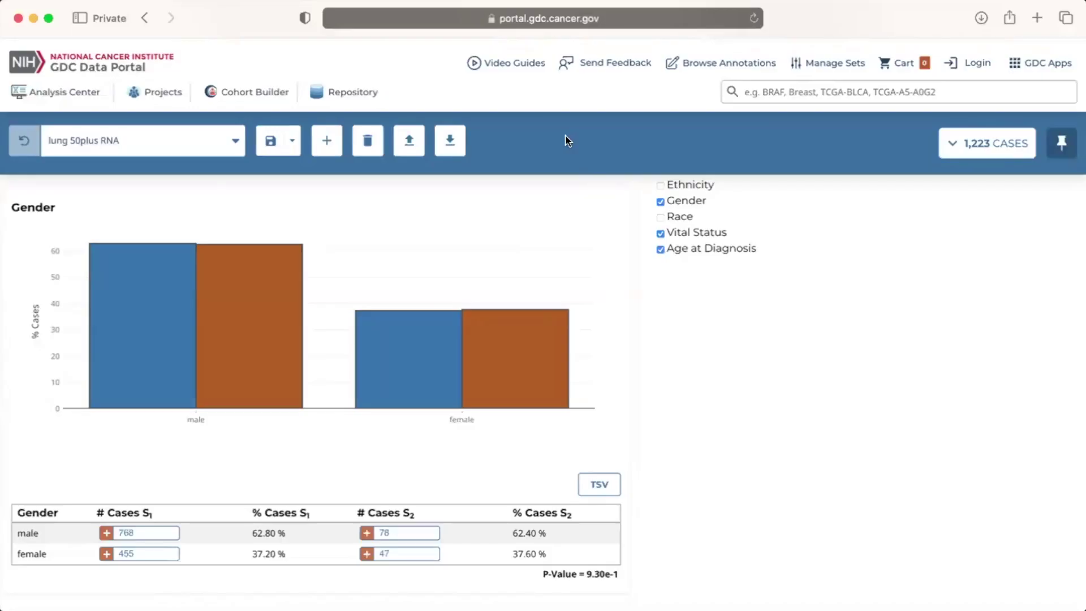
Close the Cohort Comparison results and load docs.gdc.cancer.gov in Safari
{"action": "scroll", "coordinate": [568, 141], "scroll_direction": "up", "scroll_amount": 10}
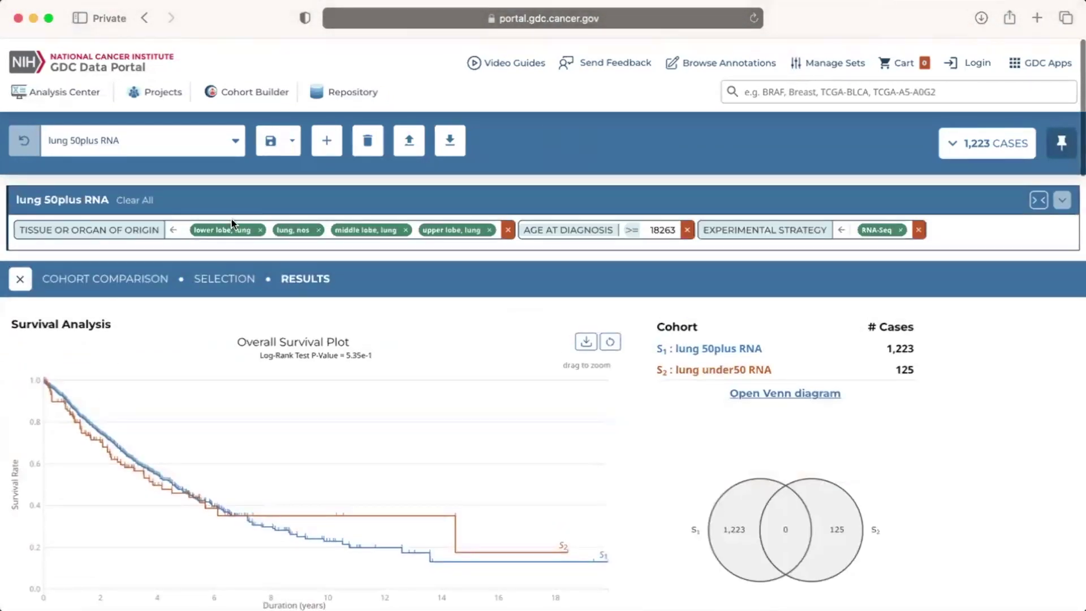
{"action": "left_click", "coordinate": [20, 279]}
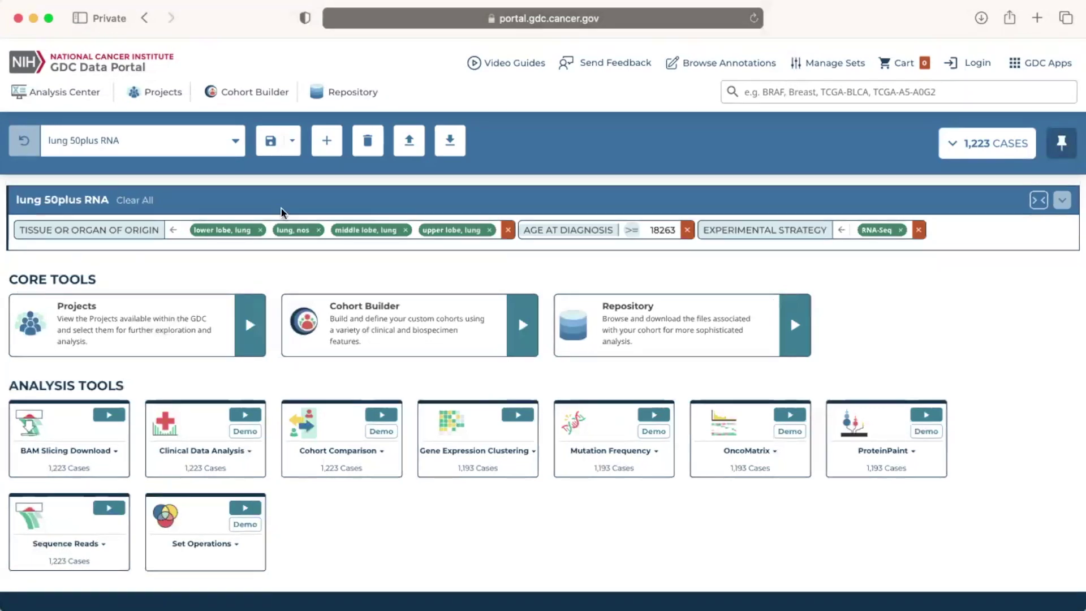
{"action": "left_click", "coordinate": [568, 19]}
{"action": "type", "text": "docs.gdc.can"}
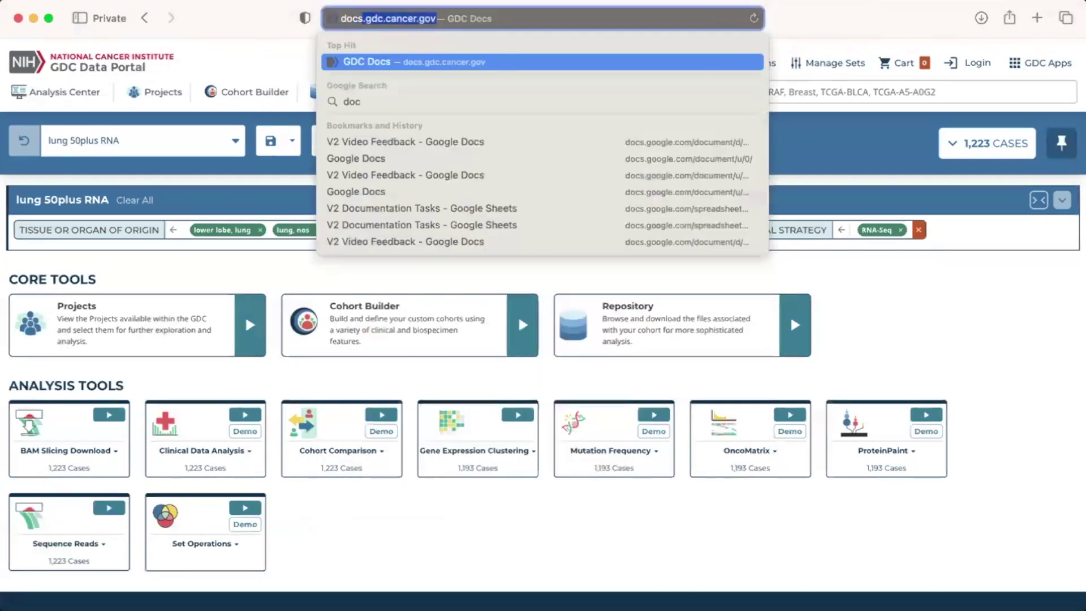
{"action": "type", "text": "cer.gov"}
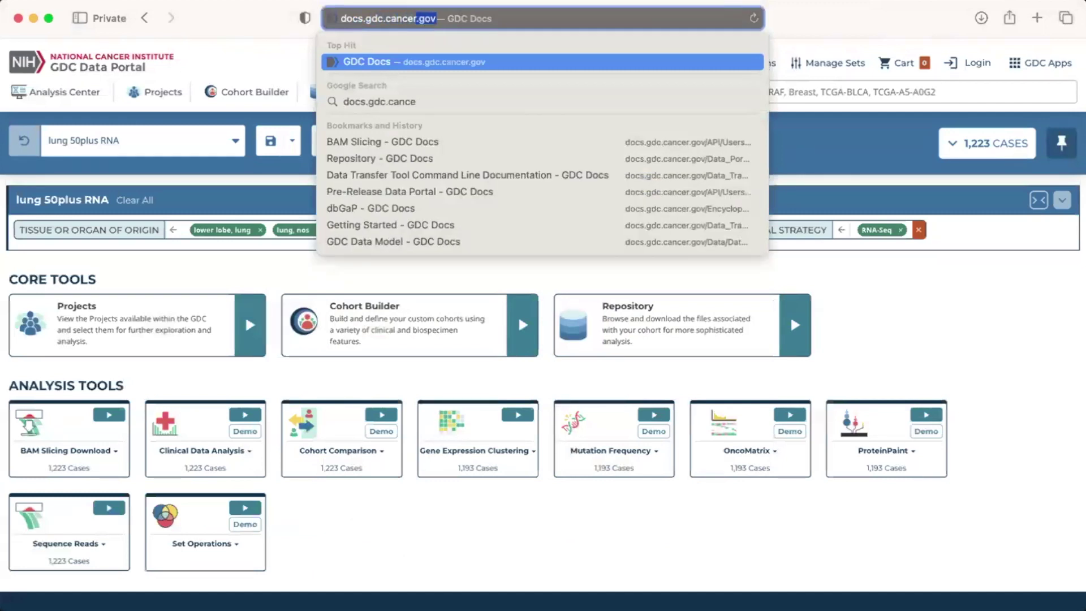
{"action": "key", "text": "Return"}
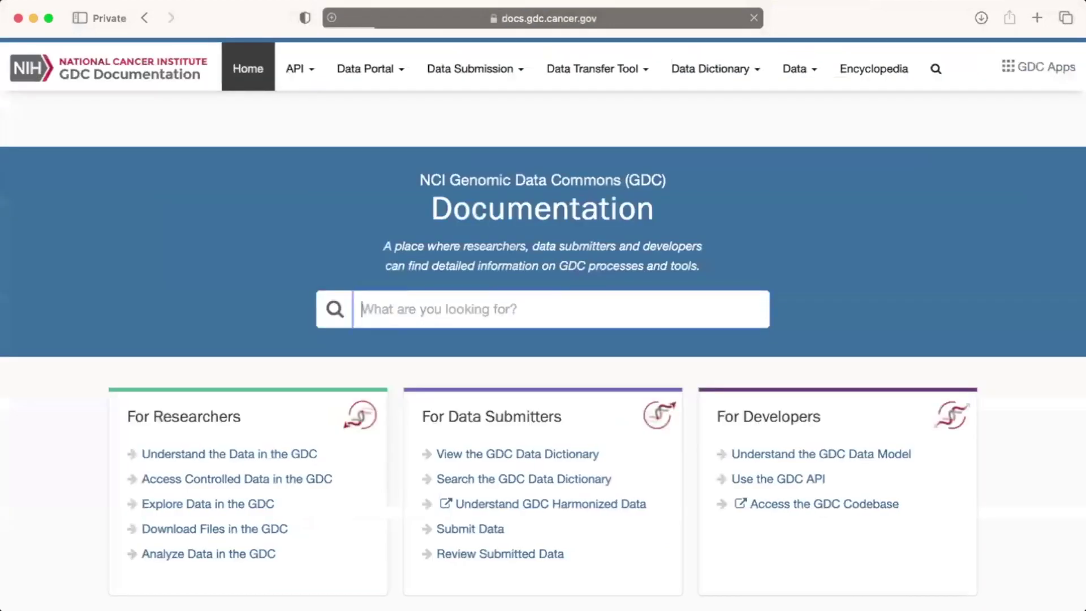